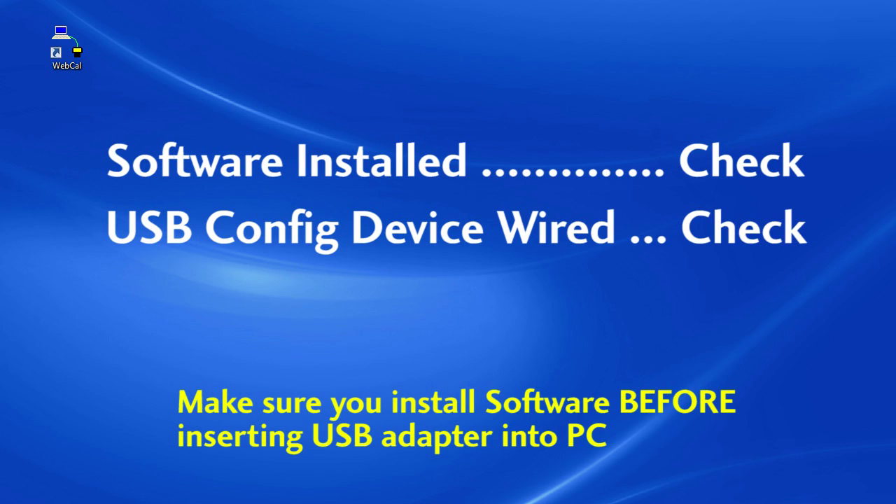
- Open WebCal and clear the existing sensor configuration from the screen
double_click(70, 42)
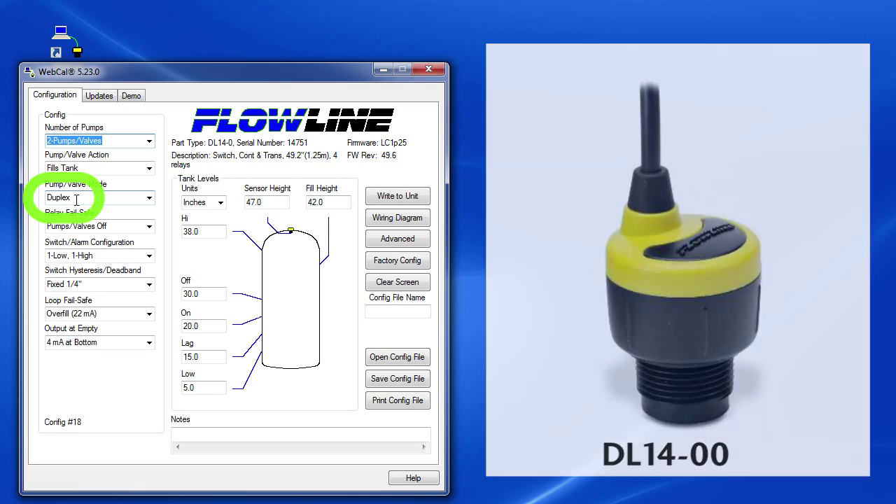
click(77, 199)
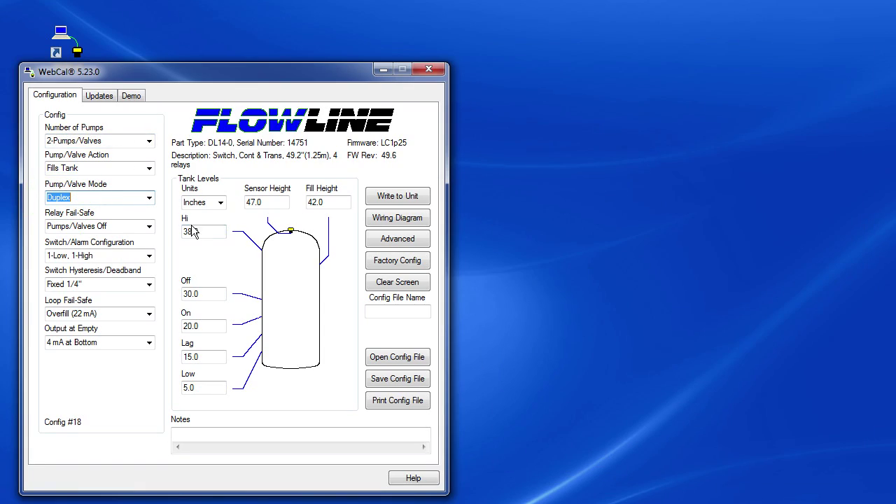
click(411, 284)
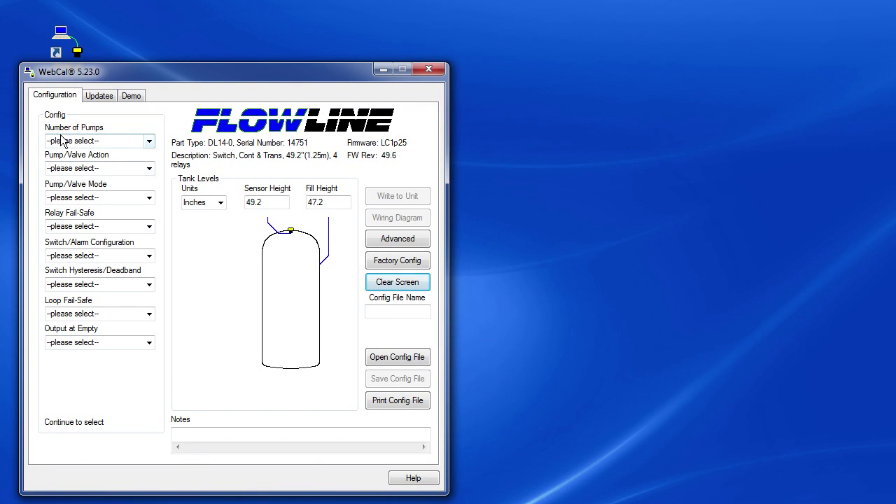
- Configure 1-Pump/Valve control with the Fills Tank action and set the relay fail-safe to Pumps/Valves Off
click(150, 143)
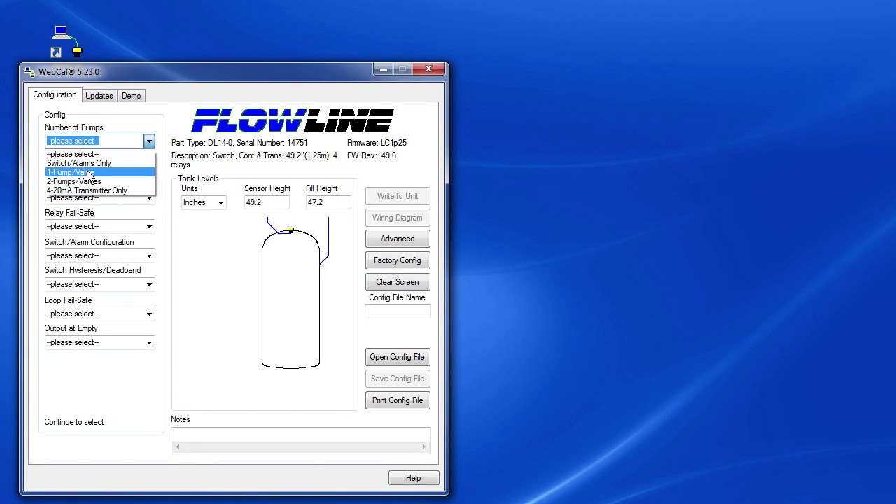
click(89, 173)
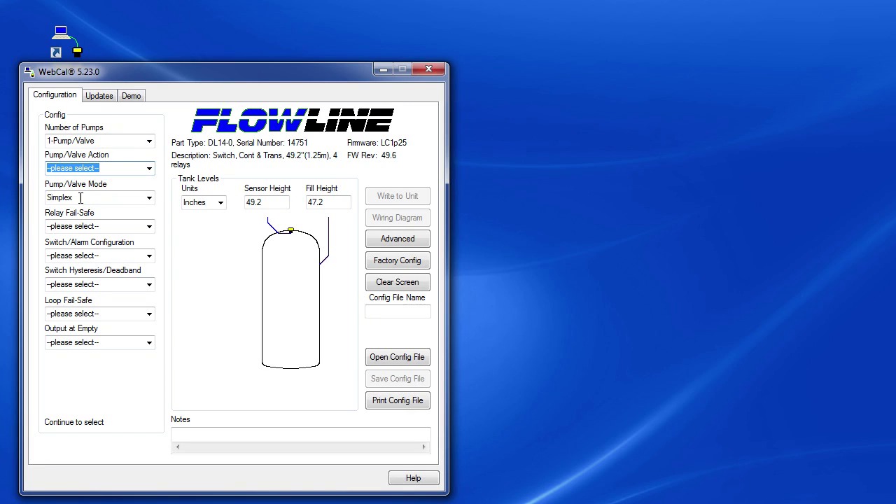
click(88, 198)
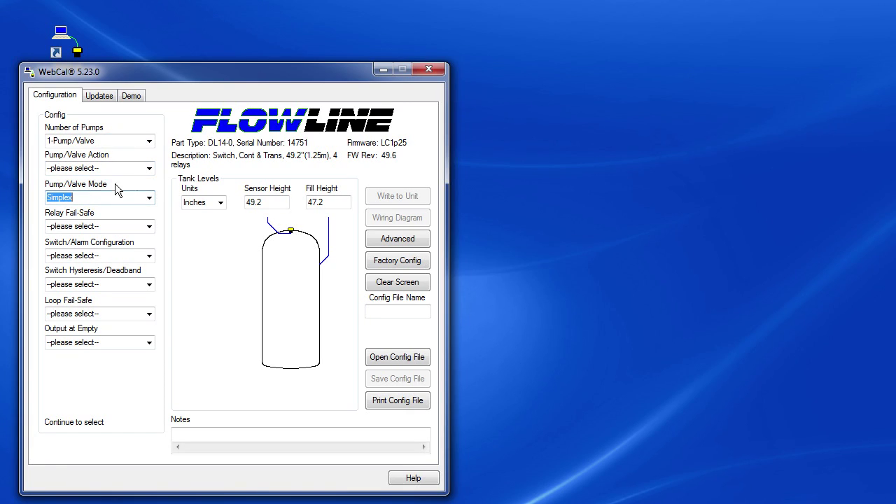
click(149, 168)
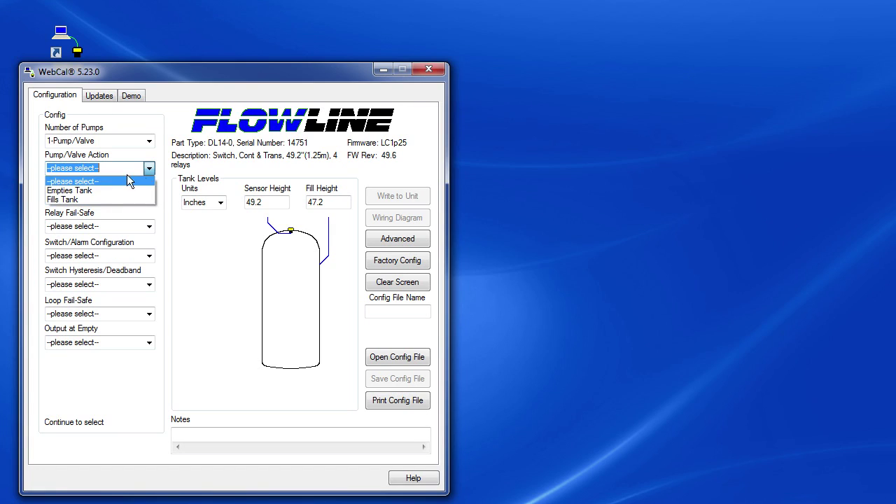
click(91, 200)
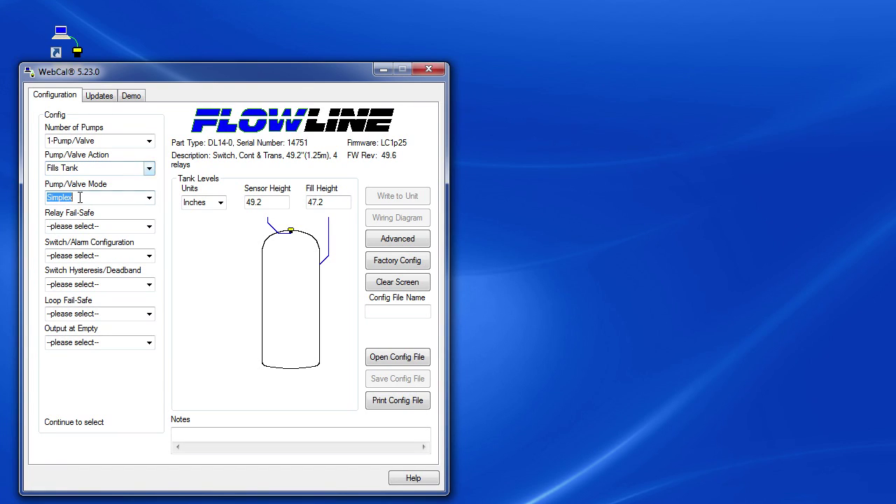
click(148, 227)
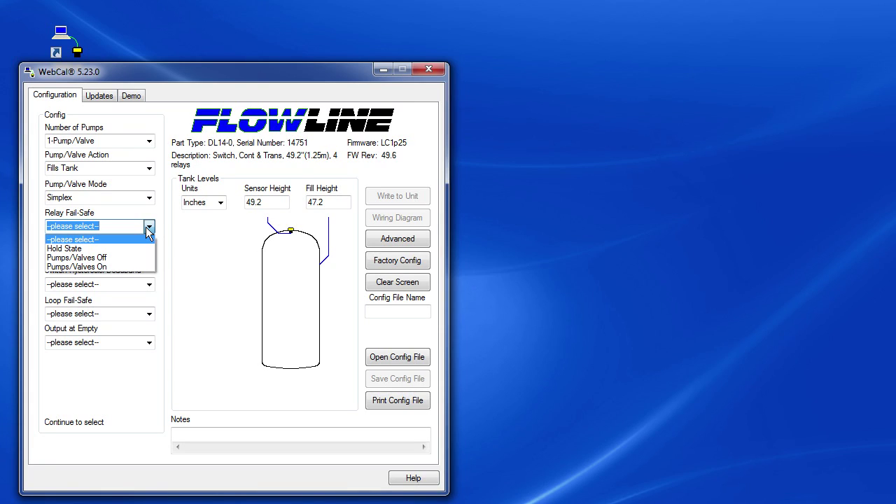
click(100, 257)
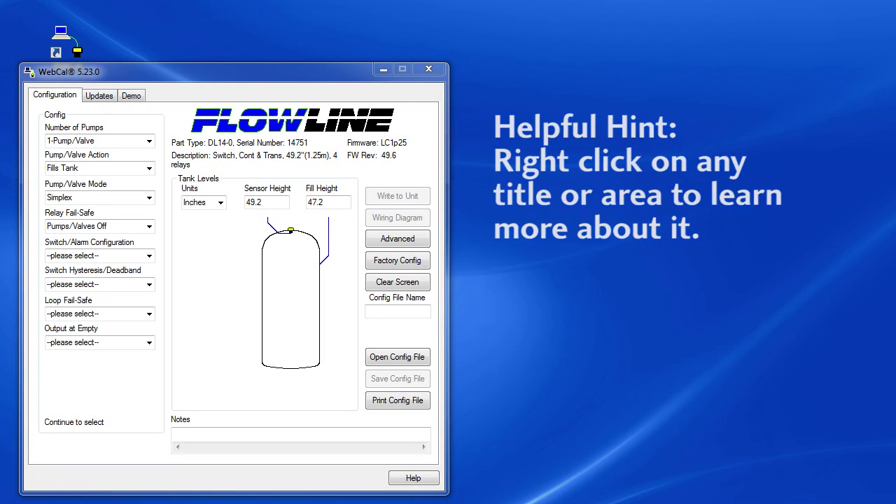
- Read the help topic on Switch/Alarm Configuration in an enlarged help window, and close it
click(70, 242)
drag(569, 15, 525, 74)
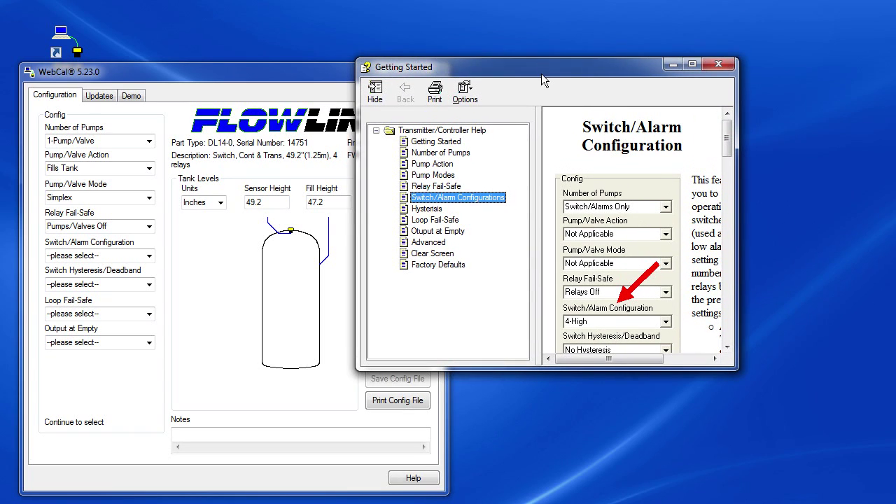
drag(737, 366, 864, 502)
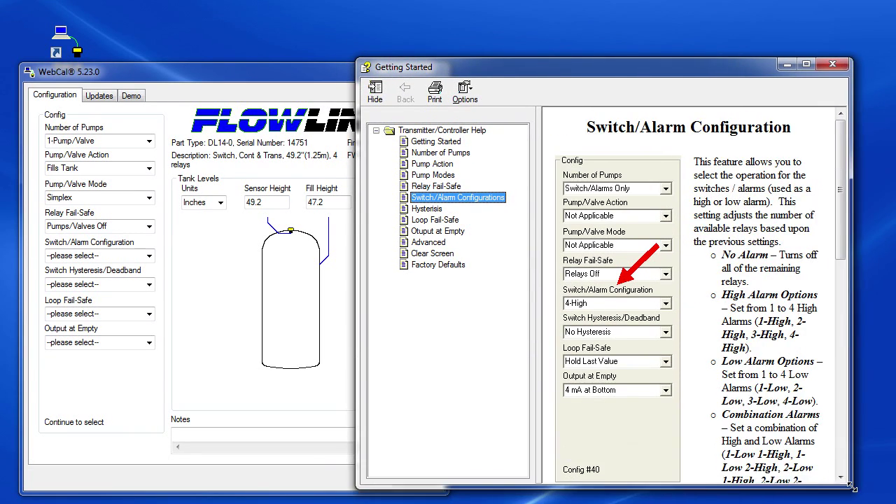
click(856, 57)
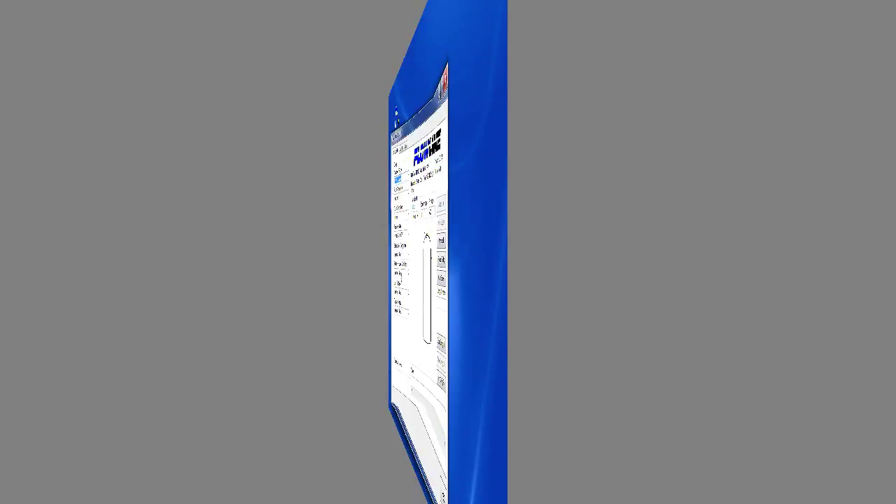
- Set the switch/alarm configuration to 1-Low, 2-High and the switch hysteresis to Fixed 2"
click(149, 255)
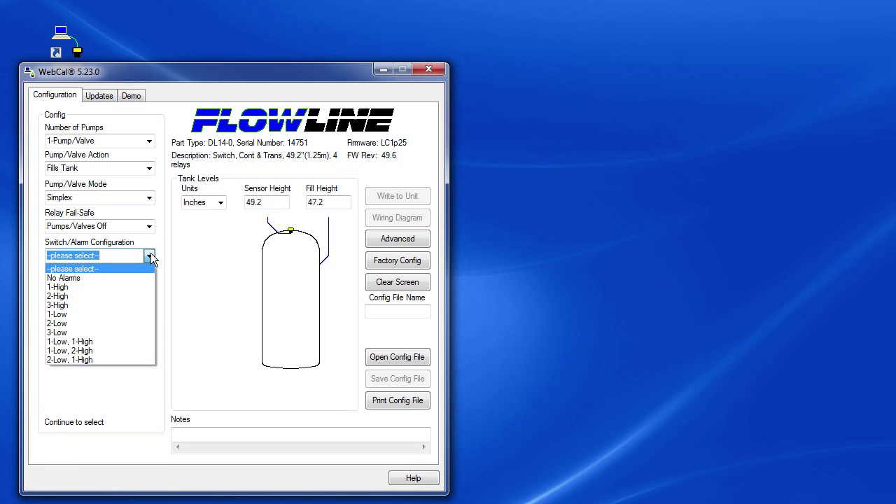
click(64, 351)
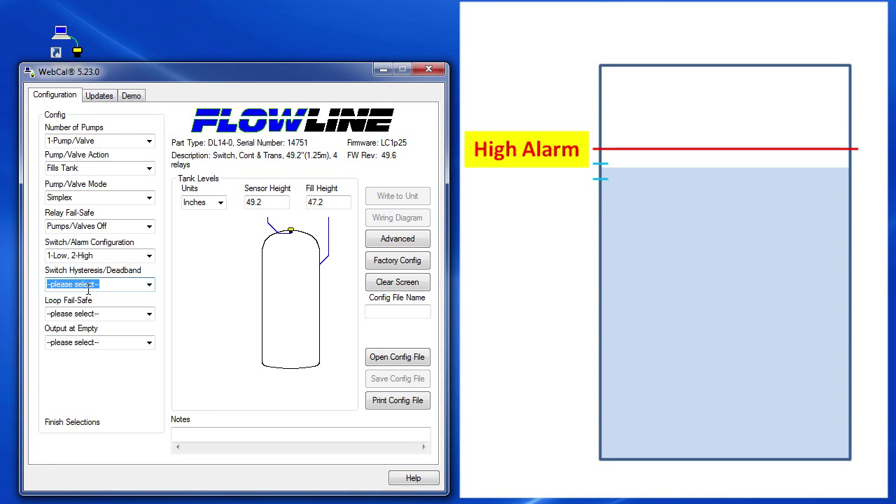
click(152, 282)
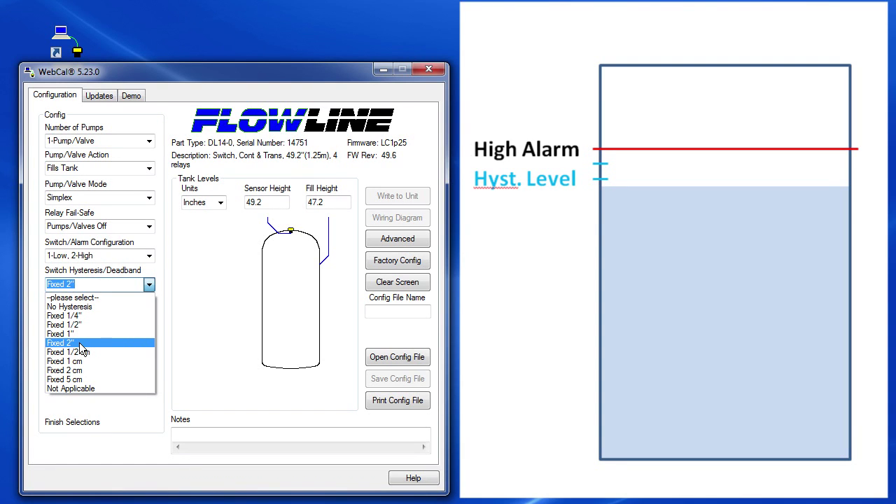
click(79, 343)
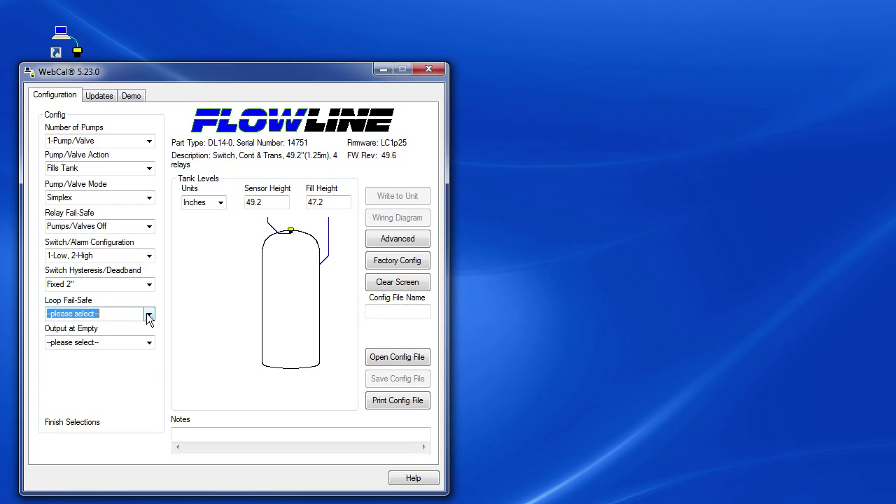
- Set the loop fail-safe to Hold Last Value and the output at empty to 4 mA at Bottom
click(148, 315)
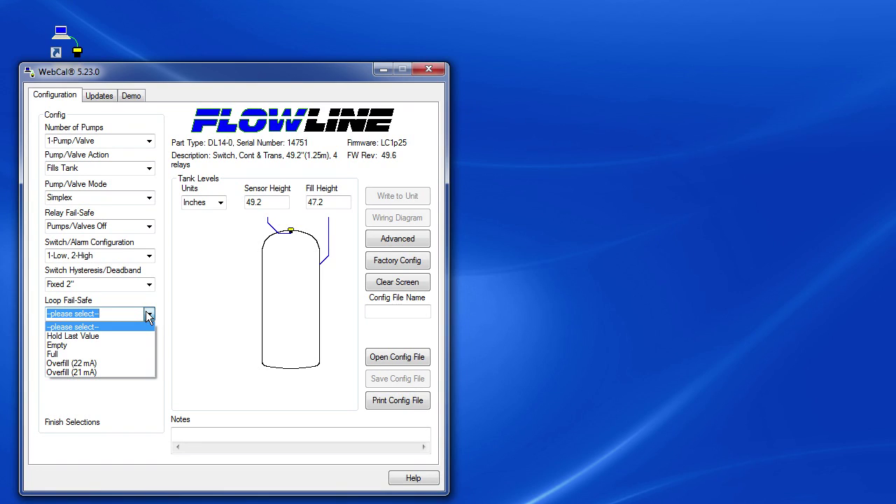
click(109, 336)
click(150, 343)
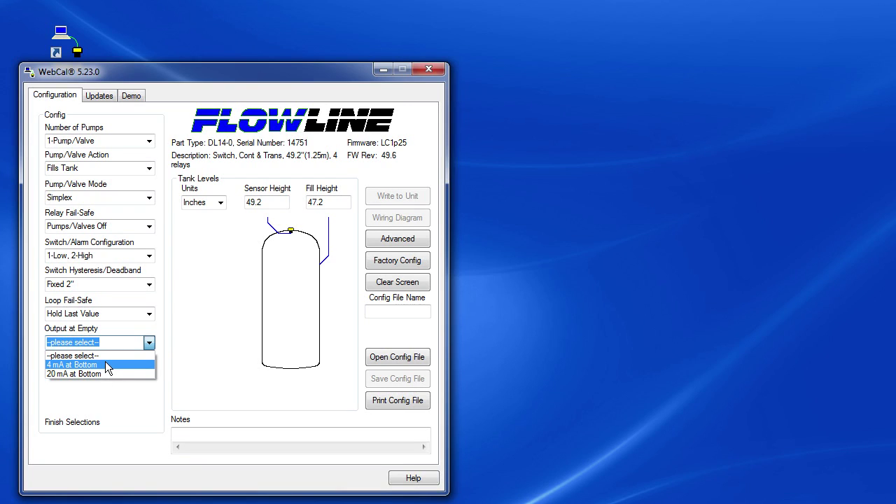
click(105, 364)
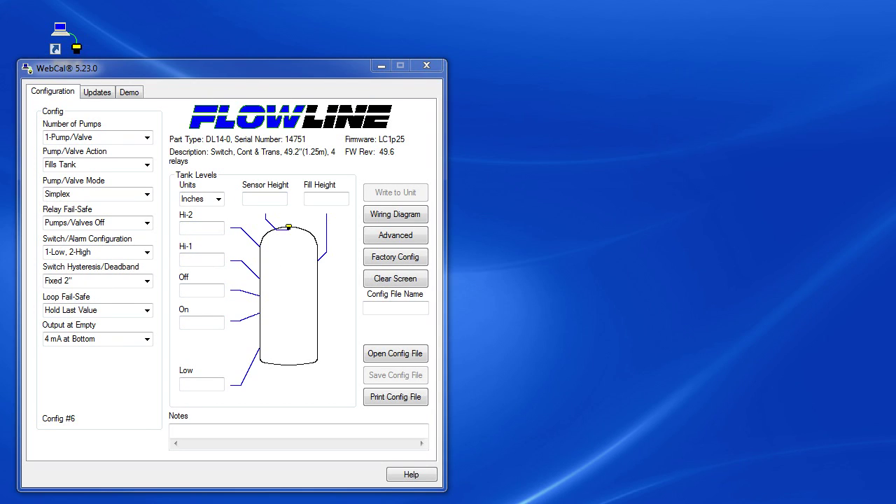
- Enter a sensor height of 48 inches and a fill height of 46 inches for the tank
click(258, 200)
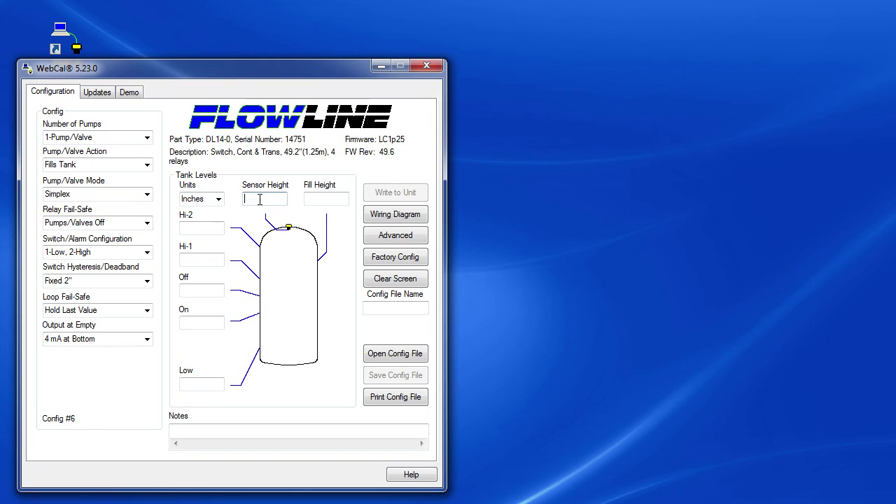
text(48)
click(312, 199)
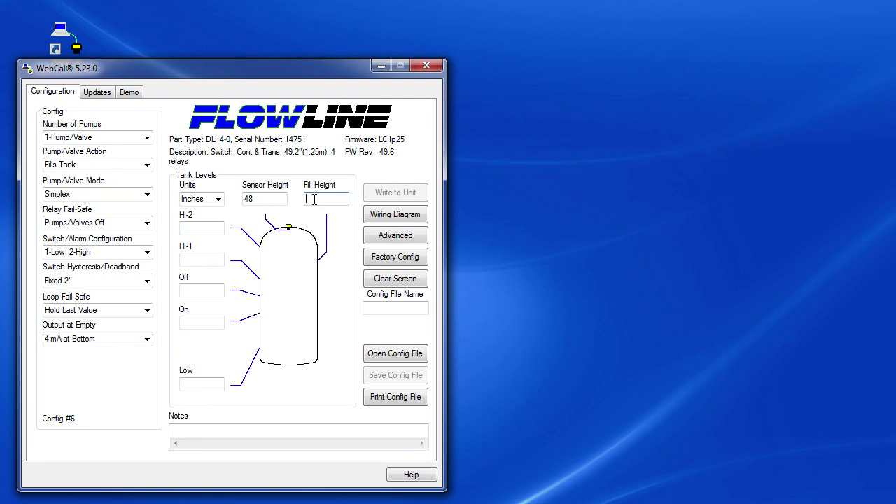
text(46)
- Set the Hi-2 alarm level to 40 inches and the Hi-1 alarm level to 35 inches
click(215, 227)
text(40)
click(201, 259)
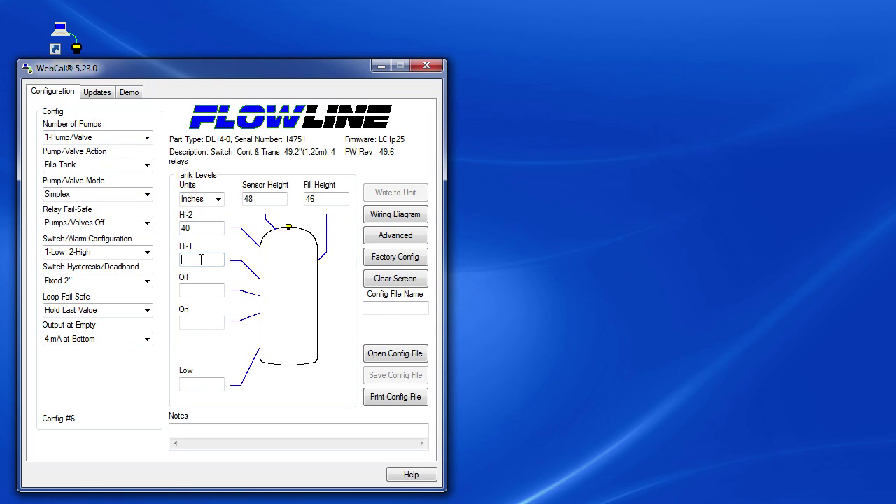
text(35)
- Set the pump On level to 15 inches, the Off level to 30 and the Low alarm level to 10
click(192, 322)
text(15)
key(shift+Tab)
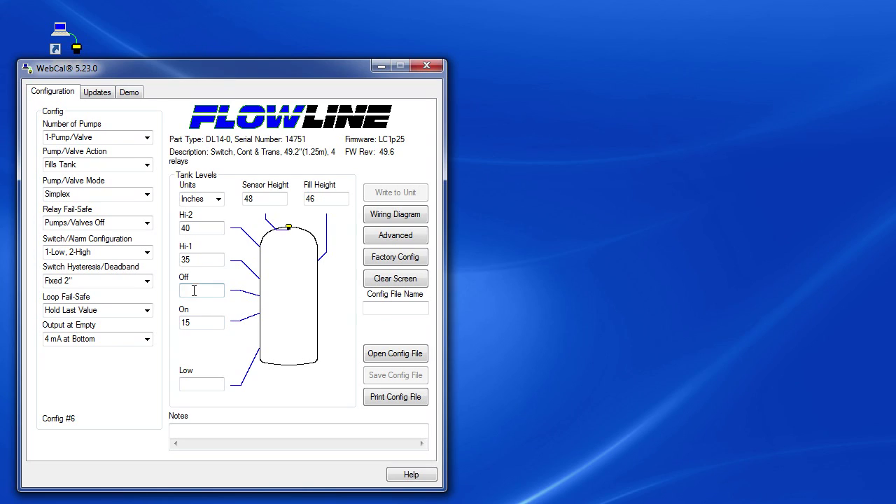
text(30)
click(203, 384)
text(10)
key(Tab)
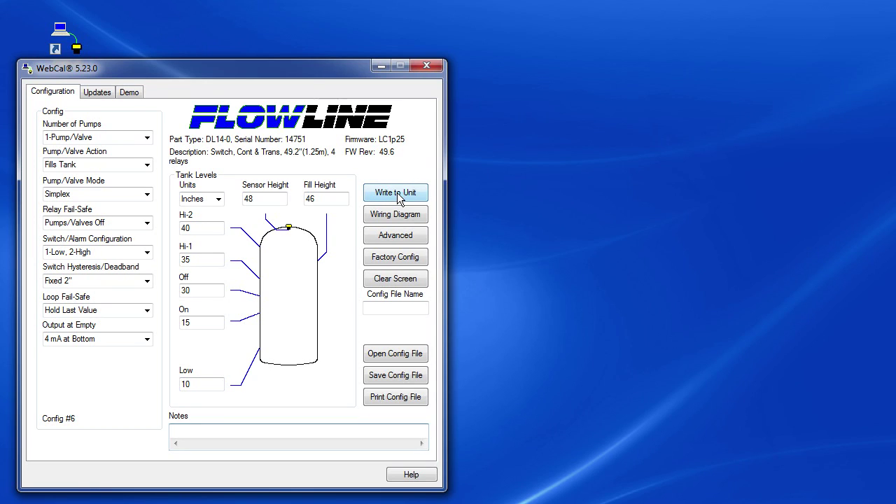
- Write the configuration to the connected unit, decline writing it to another unit and dismiss the save reminder
click(397, 192)
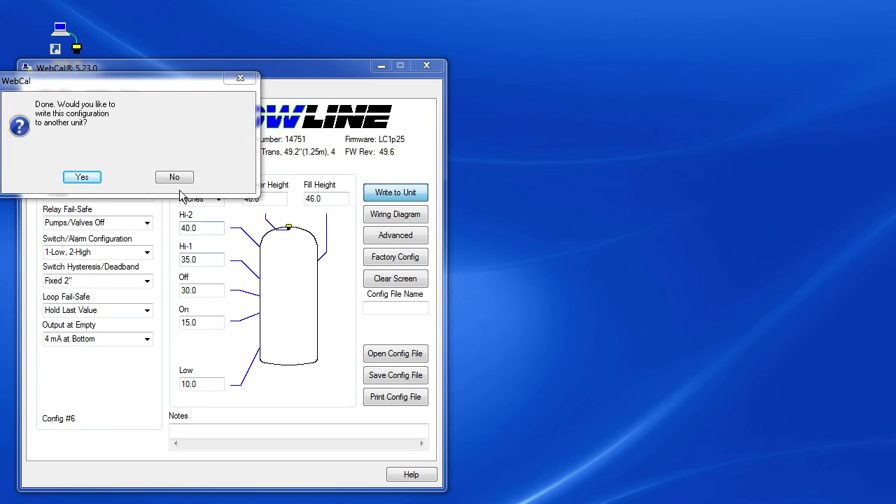
click(177, 178)
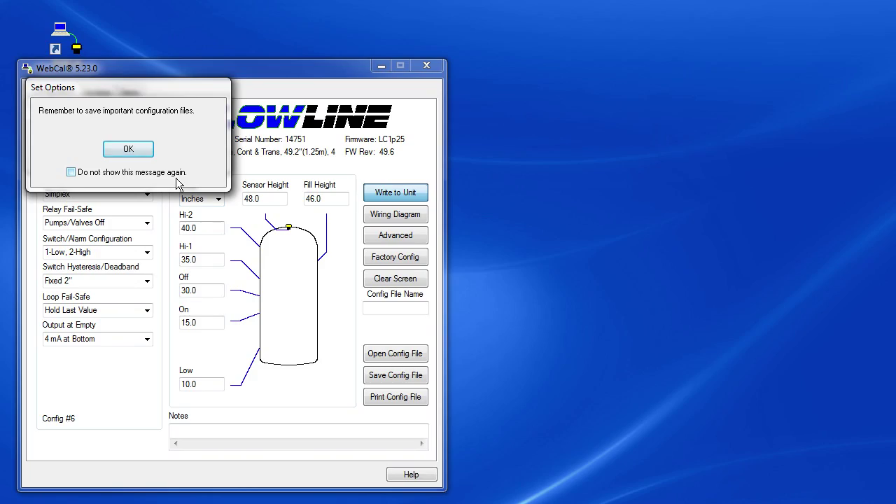
click(128, 148)
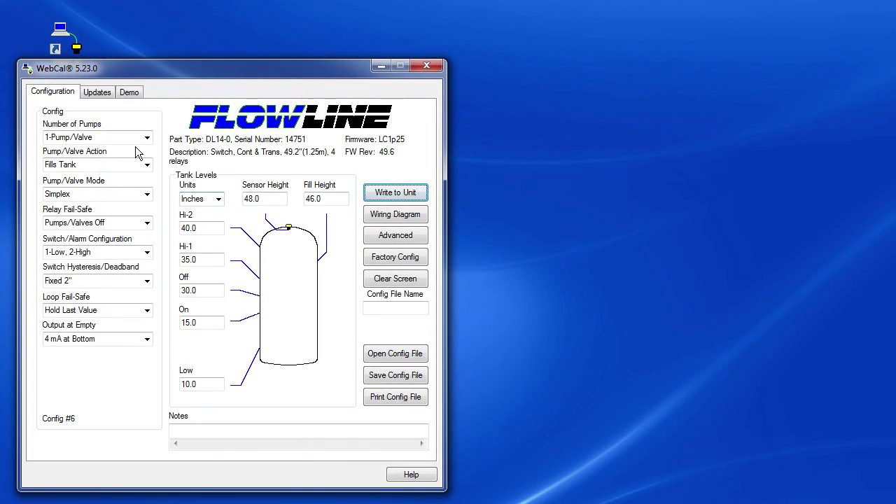
- View the wiring diagram for the current configuration
click(396, 214)
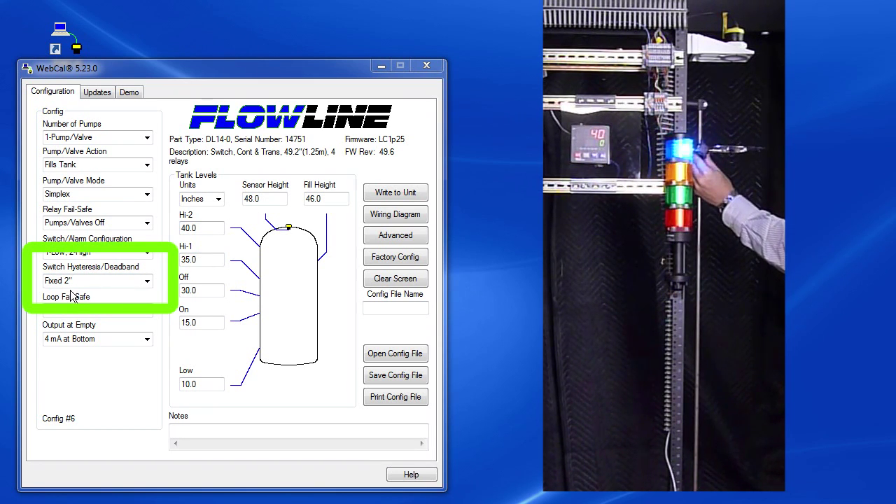
click(202, 229)
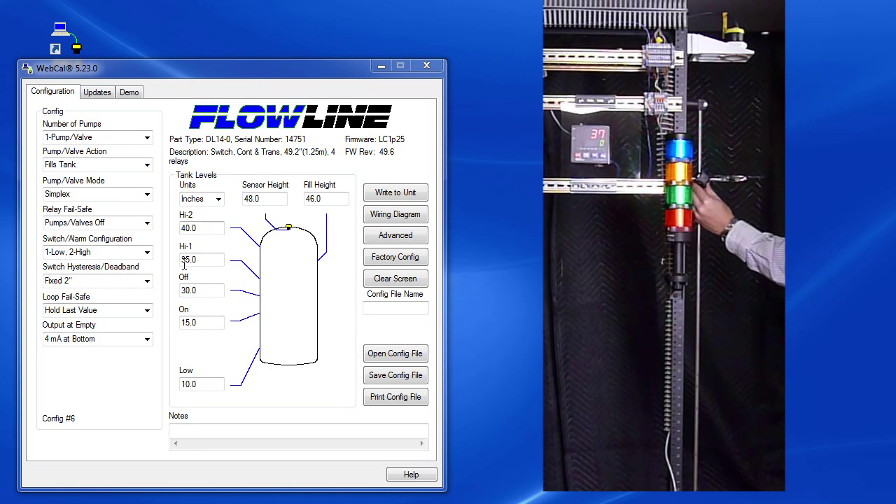
click(203, 260)
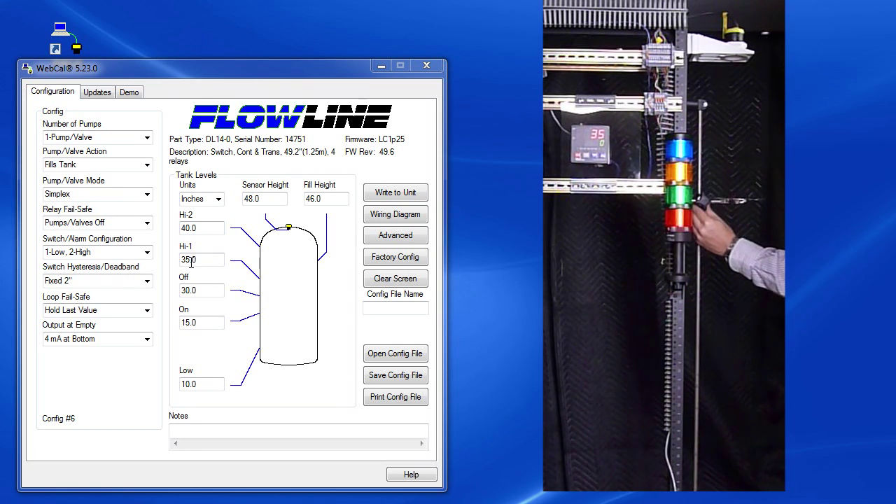